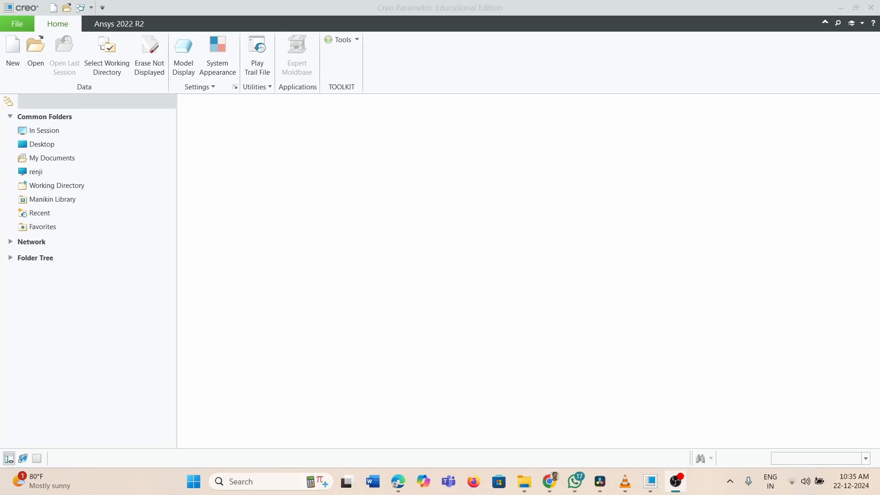
Create a new part and start a Revolve sketch on the FRONT plane, oriented to the 2D sketch view.
click(12, 53)
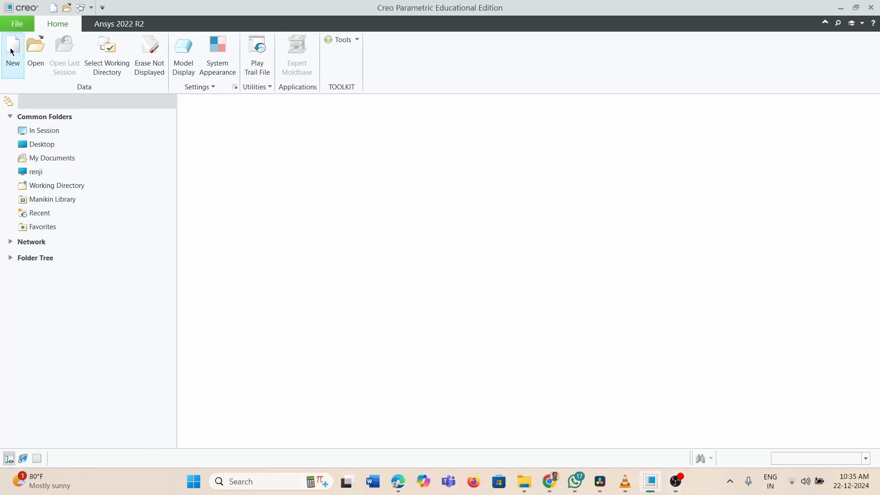
click(499, 347)
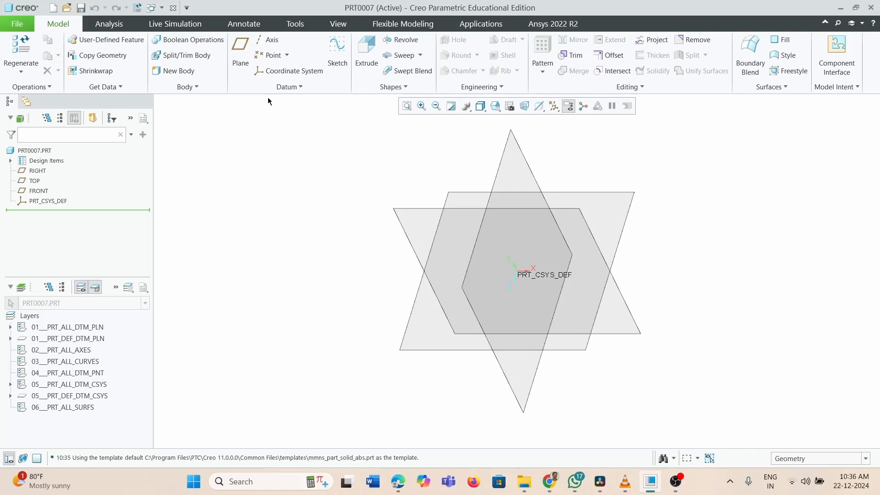
click(396, 43)
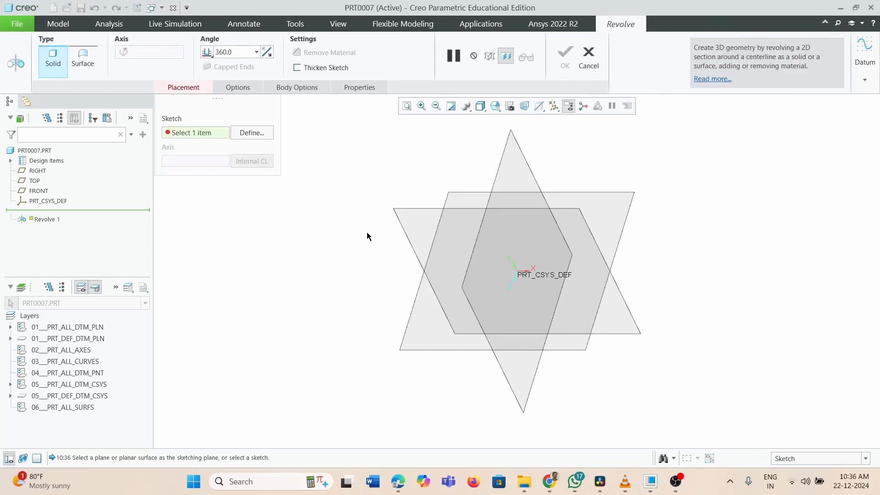
click(540, 210)
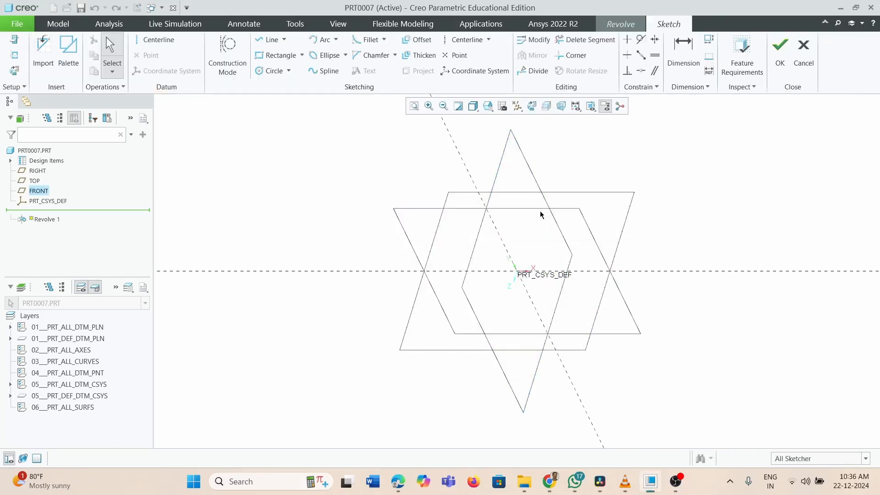
click(532, 108)
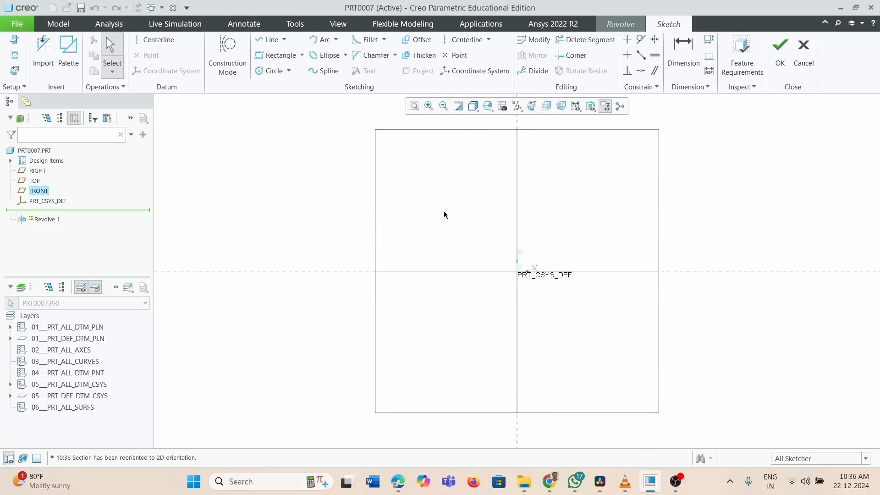
click(269, 59)
click(563, 188)
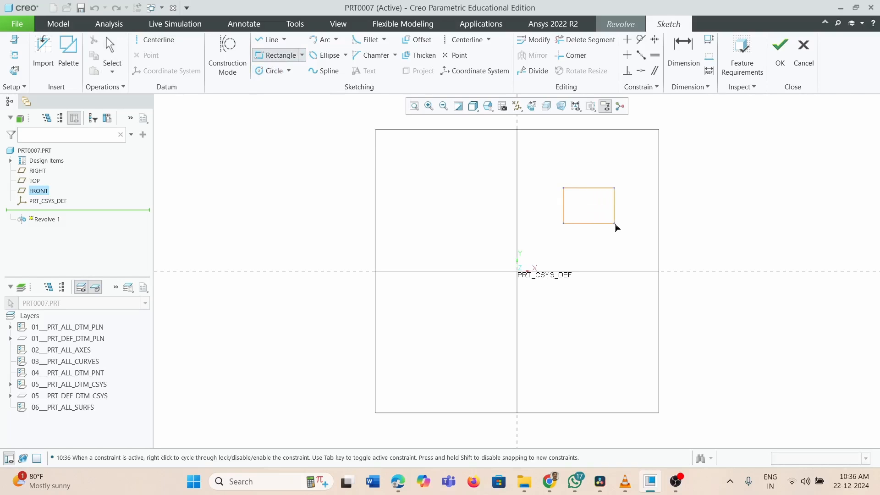
click(618, 230)
key(ctrl+z)
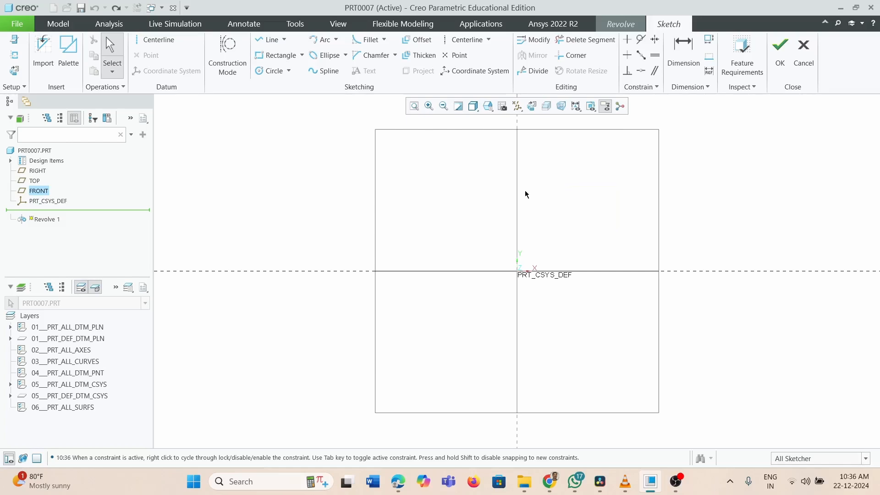
click(478, 164)
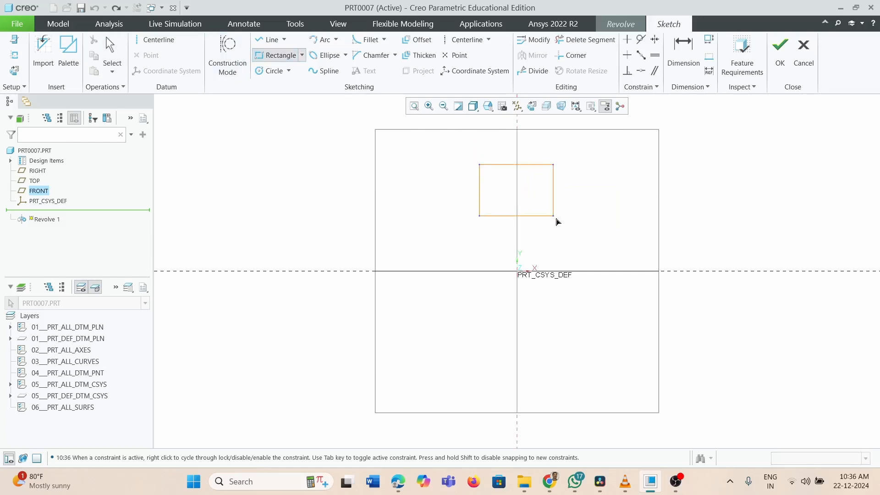
click(569, 229)
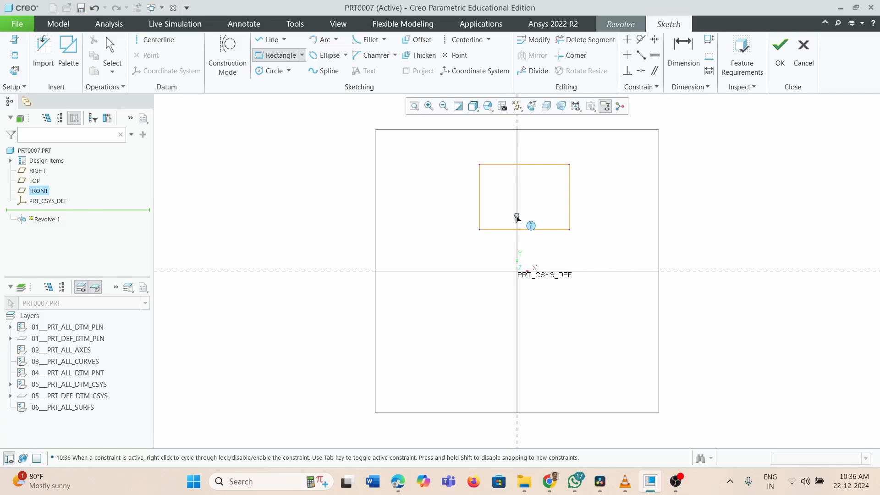
key(ctrl+z)
Sketch a rectangle about 183 mm wide and 130 mm high, above the horizontal reference and right of the vertical reference.
click(281, 55)
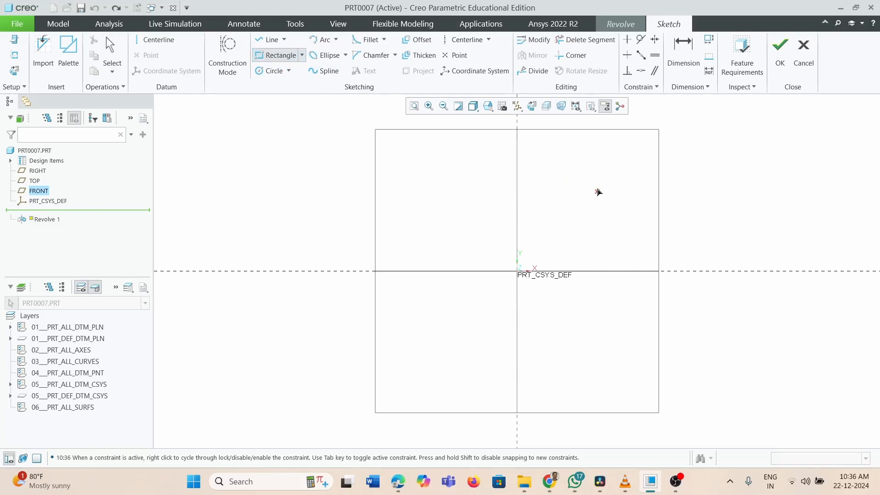
click(614, 150)
click(718, 222)
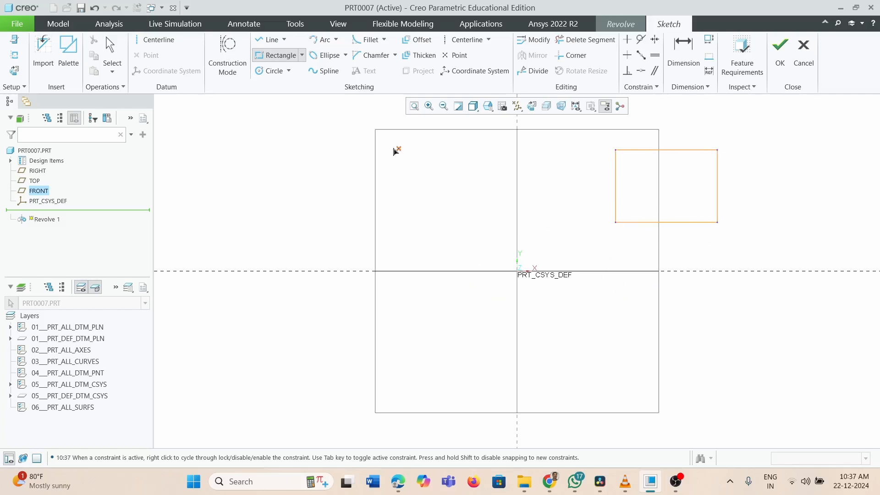
Draw a vertical datum centerline along the vertical reference through the origin.
click(151, 46)
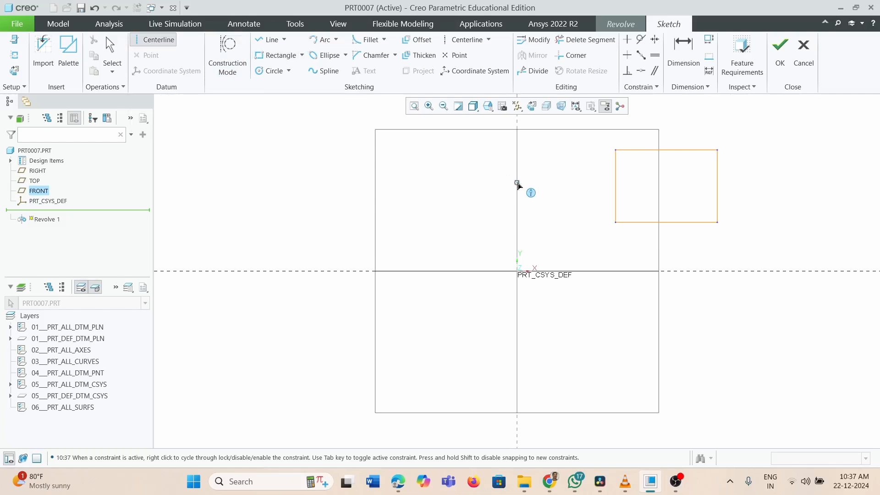
click(517, 183)
click(517, 218)
middle_click(547, 198)
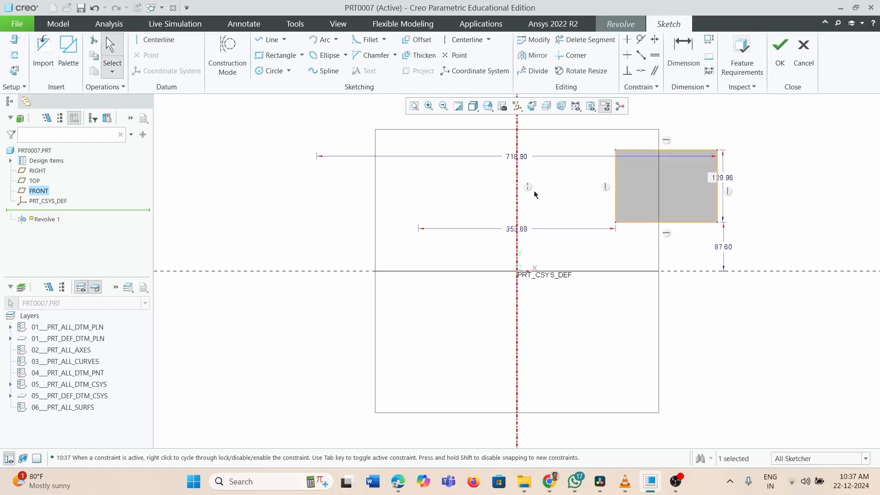
Finish the sketch and preview the rectangle revolved 360 degrees about the vertical centerline.
right_click(518, 186)
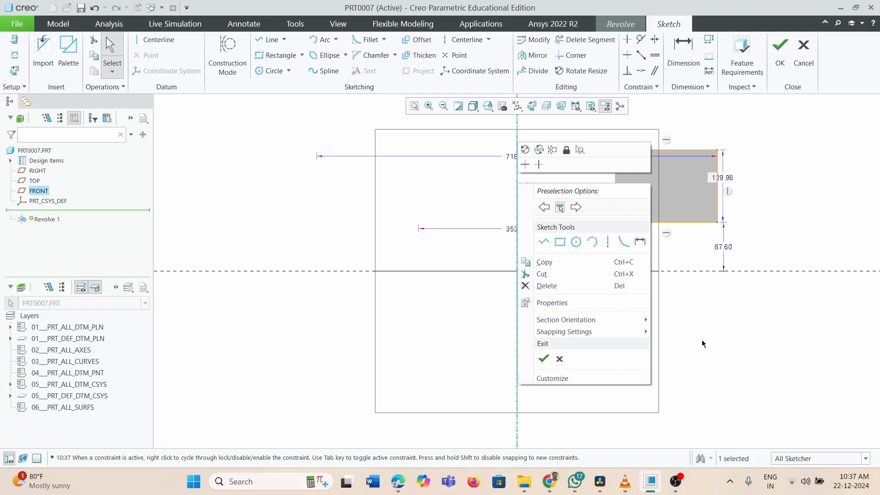
click(776, 184)
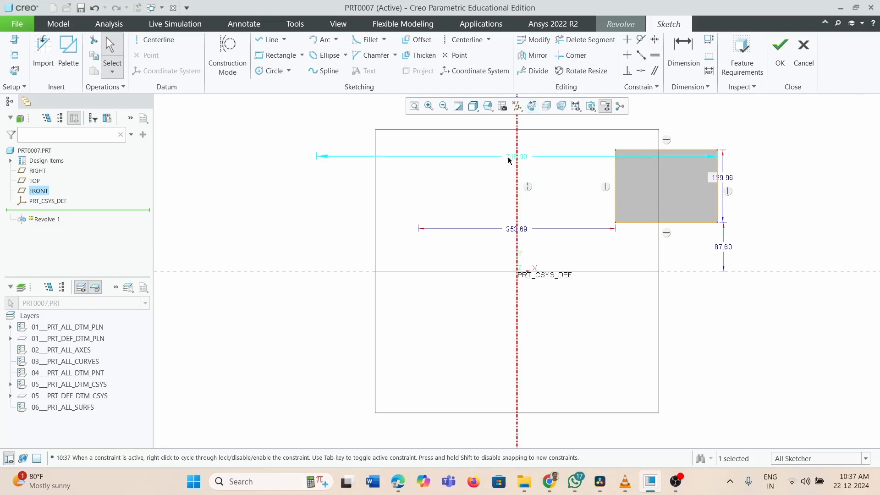
click(540, 127)
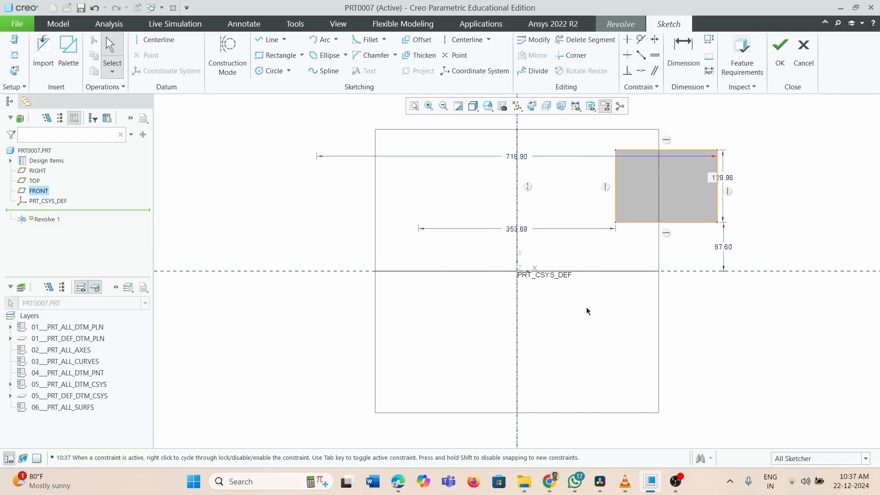
click(779, 48)
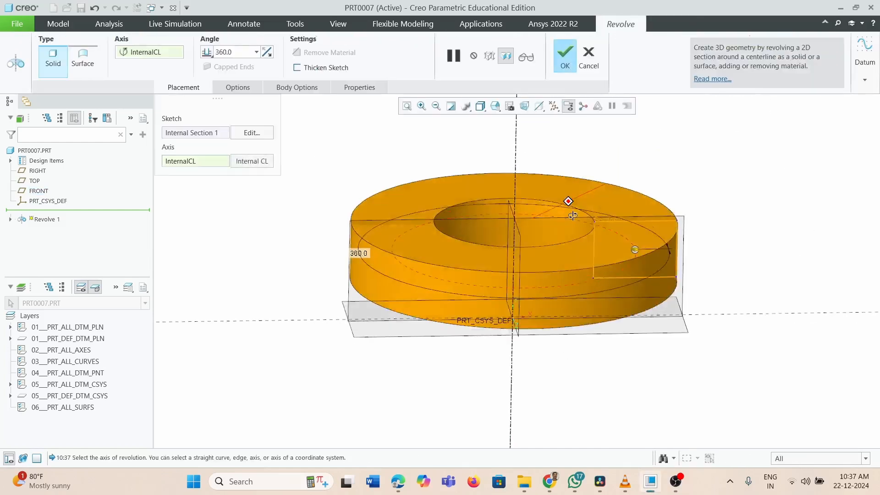
mouse_move(561, 229)
middle_down()
mouse_move(577, 231)
mouse_move(556, 230)
middle_up()
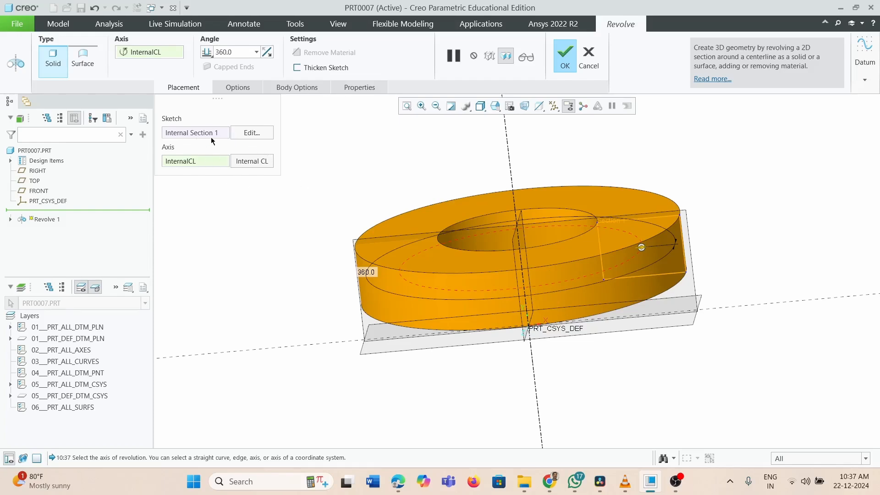
Edit the revolve's internal section and add a datum centerline along the horizontal reference.
click(242, 134)
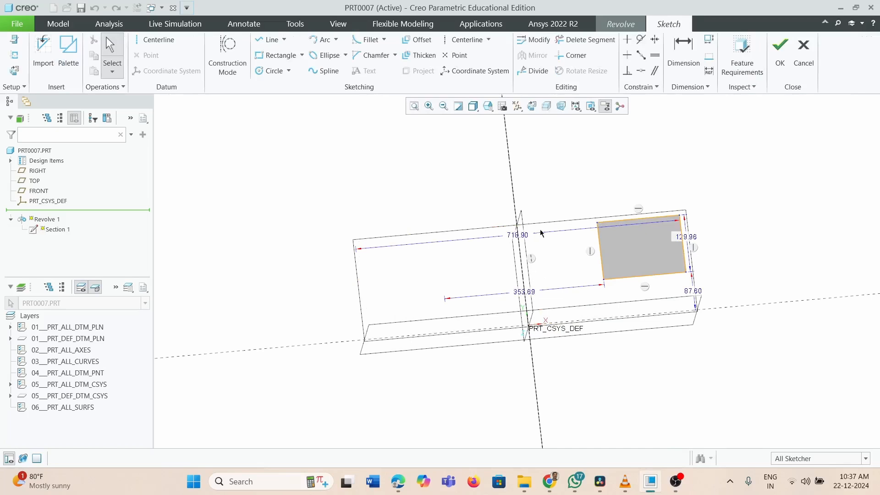
click(155, 39)
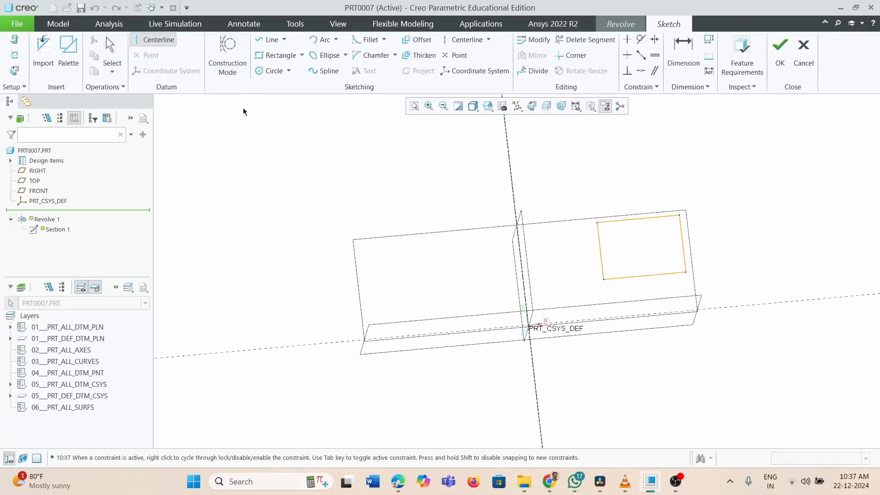
click(545, 321)
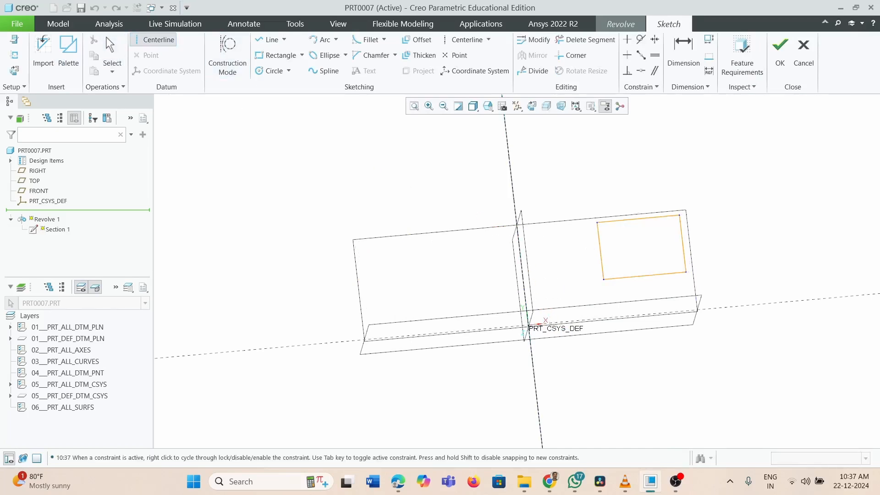
click(676, 322)
middle_click(697, 347)
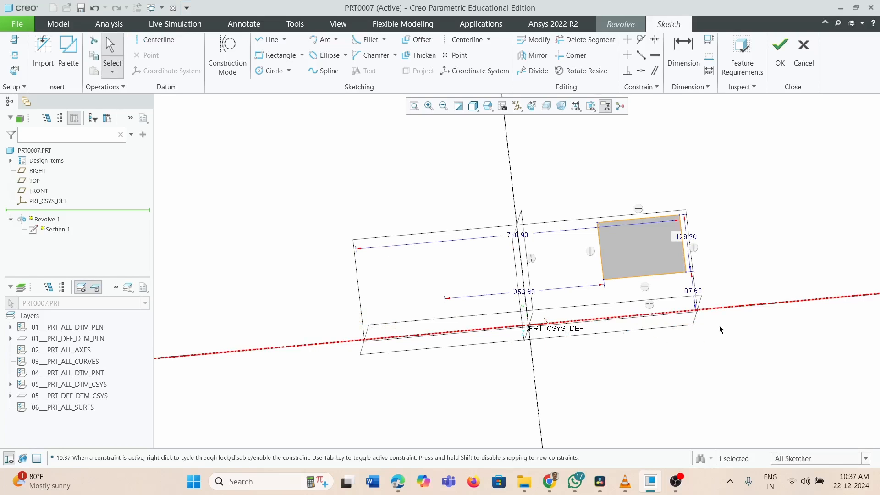
Designate the horizontal centerline as the axis of revolution and finish the sketch to preview the revolve.
right_click(722, 311)
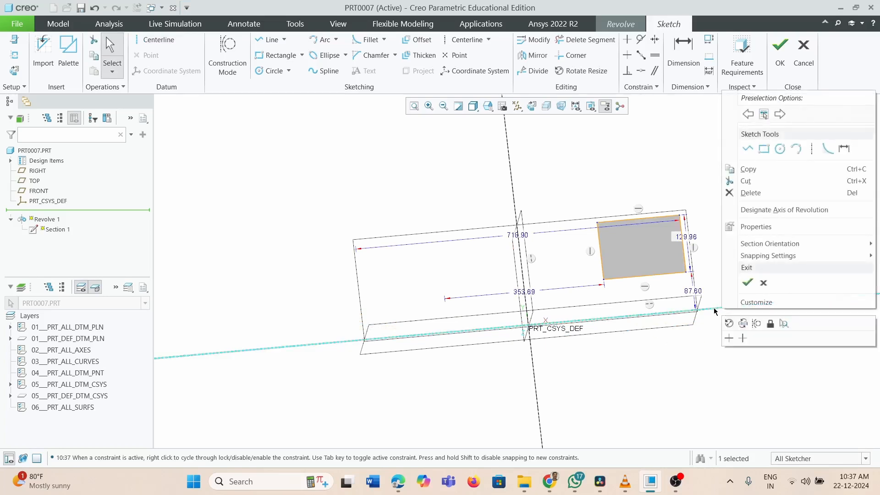
click(754, 210)
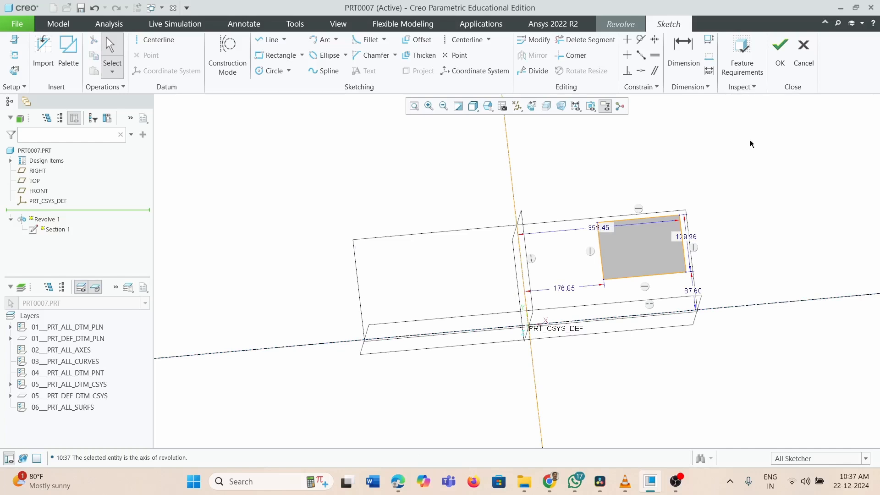
click(779, 47)
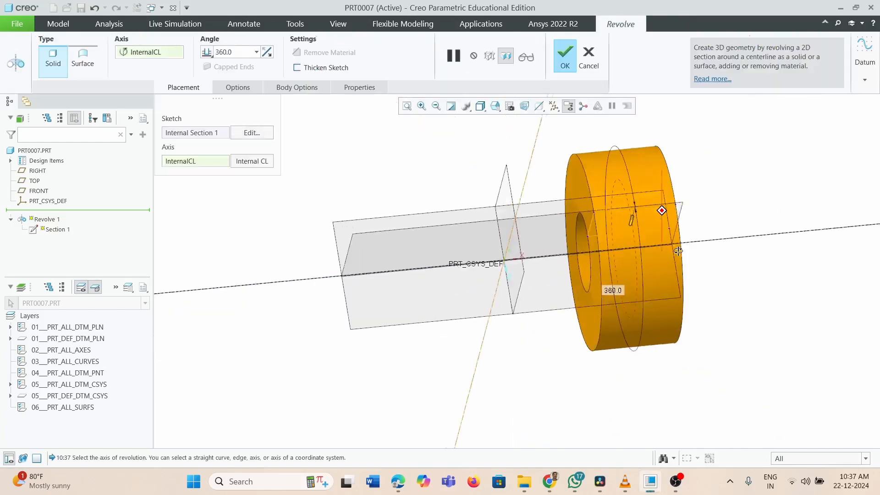
middle_drag(678, 251, 663, 208)
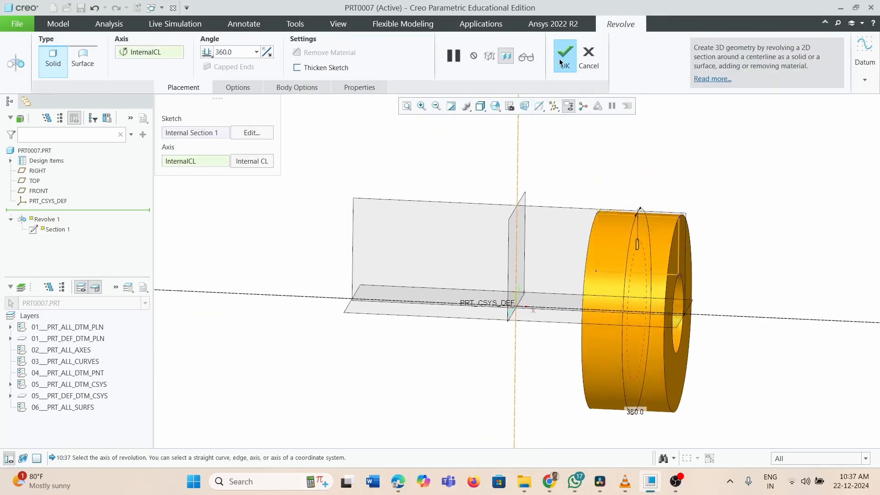
Reopen the internal section and draw an inclined datum centerline sloping down to the right between the vertical reference and the rectangle.
click(250, 132)
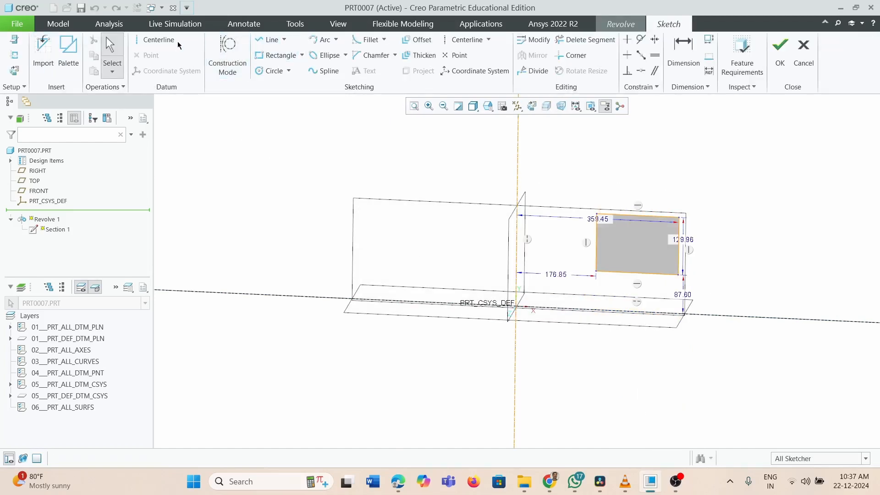
click(156, 40)
click(550, 274)
click(668, 416)
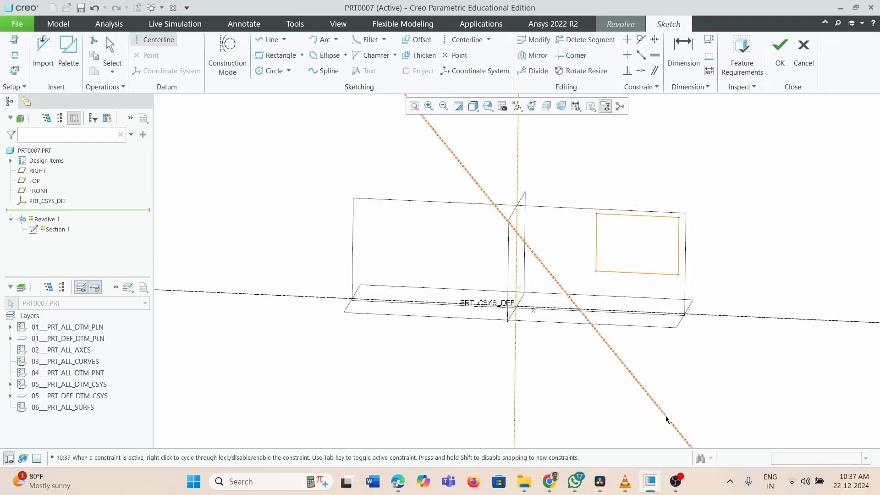
middle_click(742, 284)
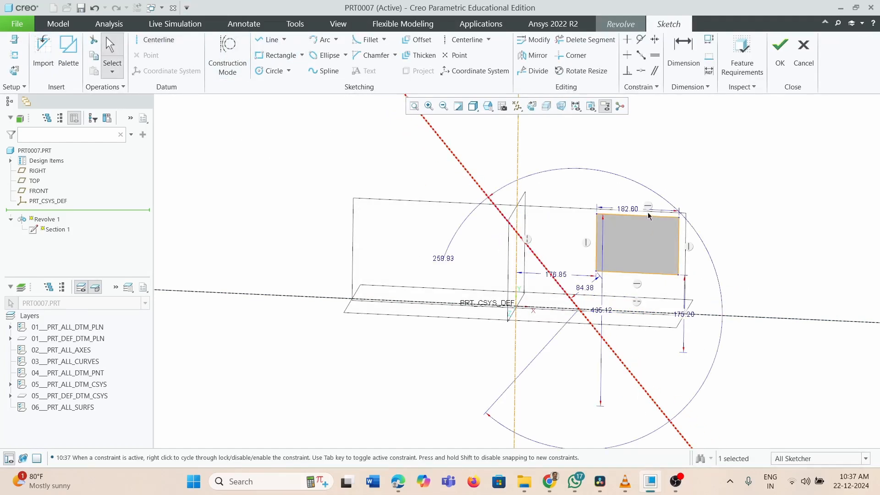
Designate the inclined centerline as the axis of revolution and finish the sketch to preview the tilted revolve.
right_click(611, 352)
click(649, 250)
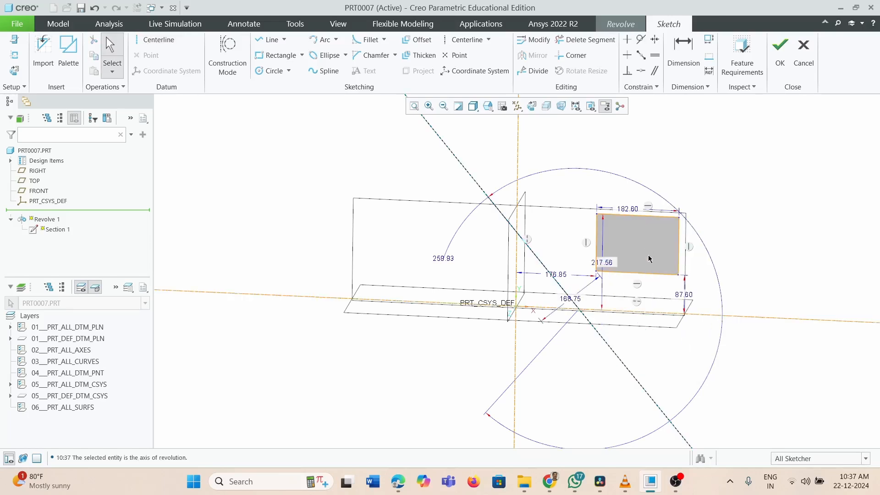
click(780, 50)
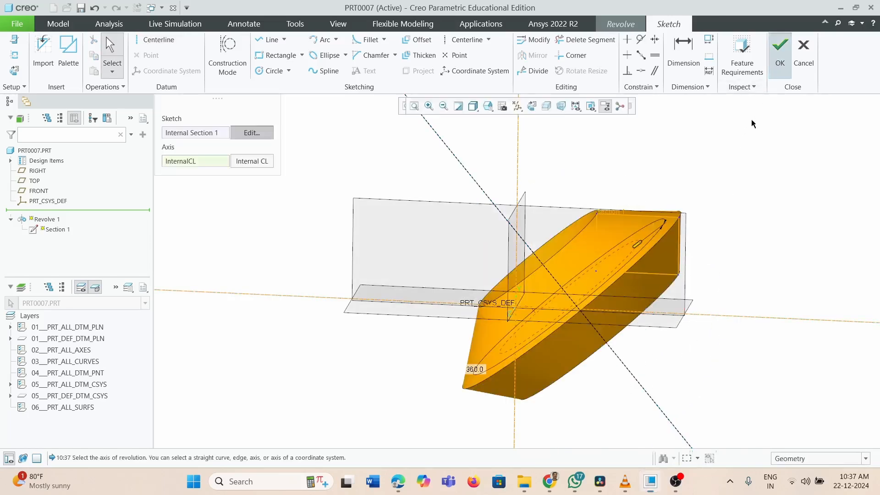
middle_drag(640, 225, 623, 209)
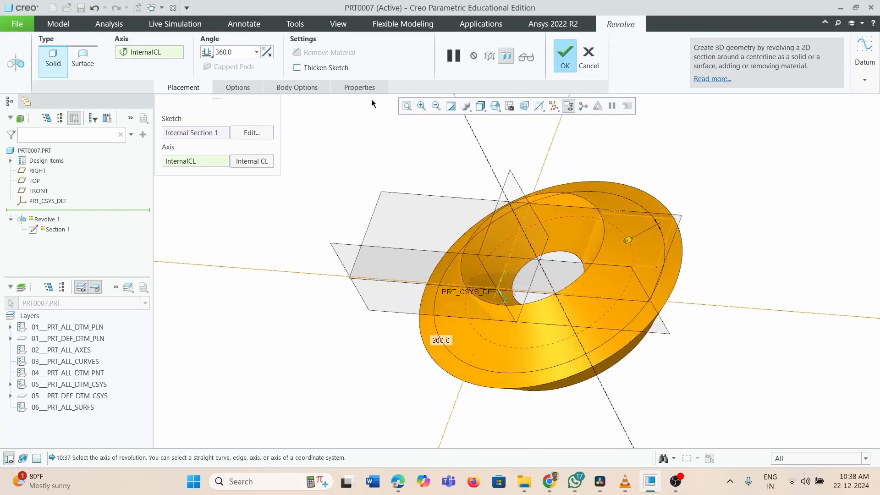
Set the revolve angle to 180 degrees and inspect the preview.
double_click(232, 55)
text(180)
key(Return)
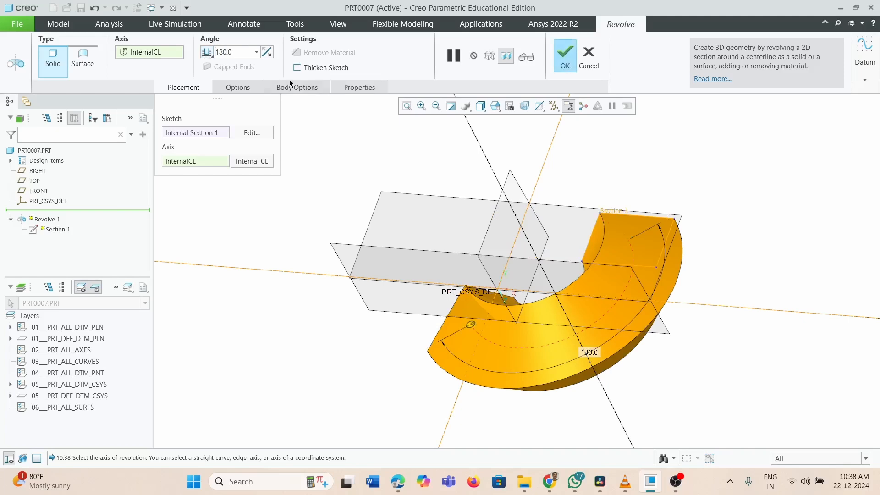
mouse_move(543, 270)
middle_down()
mouse_move(617, 296)
mouse_move(534, 275)
middle_up()
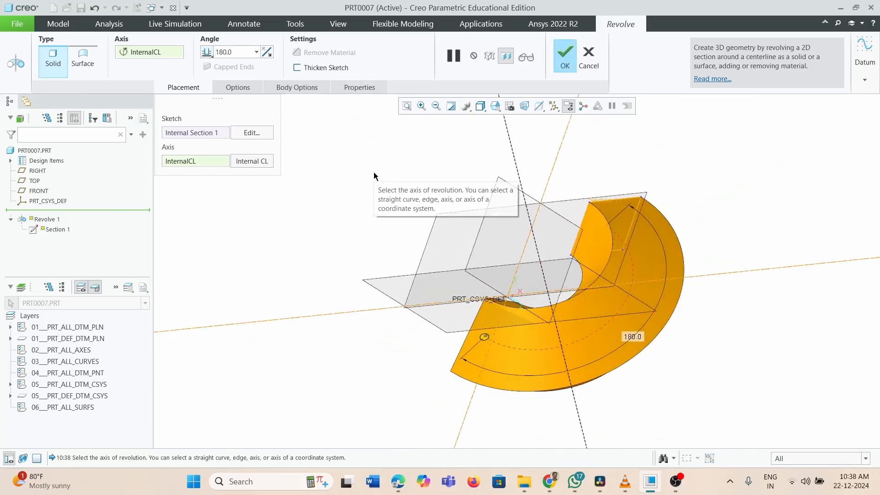
Thicken the revolve's sketch by 4.68 and complete the feature as a thin-walled solid.
click(326, 68)
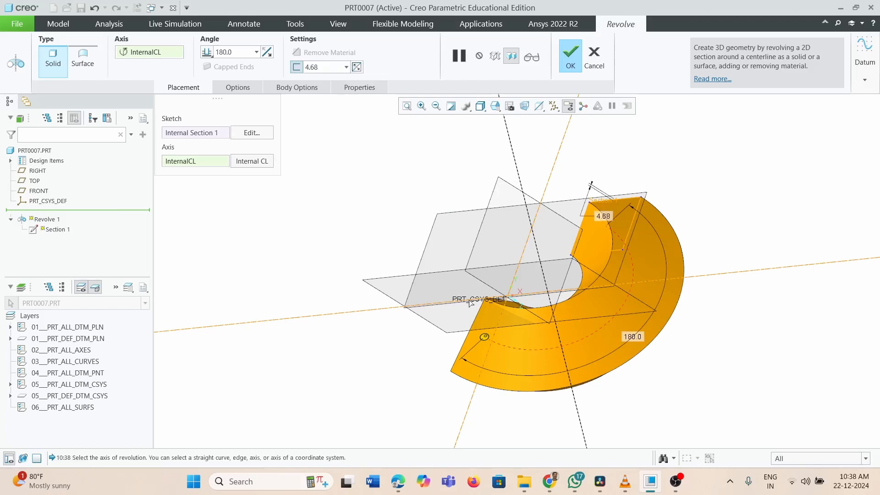
mouse_move(471, 305)
middle_down()
mouse_move(576, 333)
mouse_move(522, 311)
mouse_move(550, 309)
mouse_move(508, 311)
middle_up()
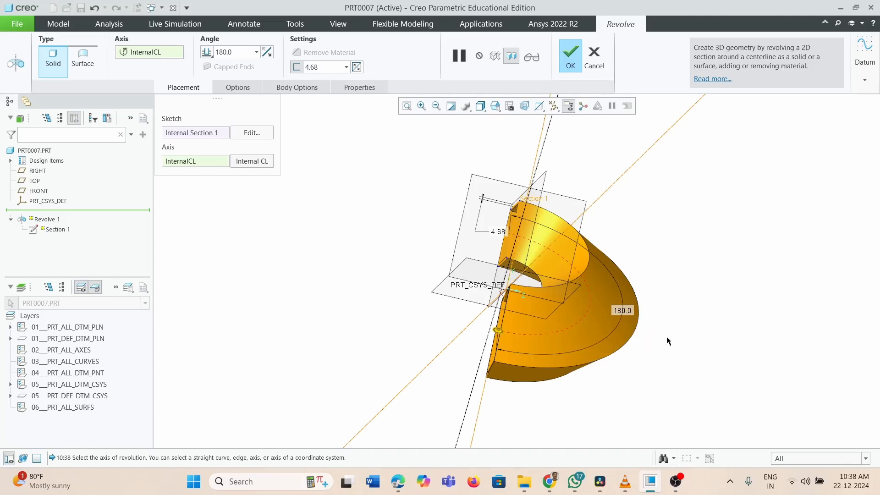
click(571, 60)
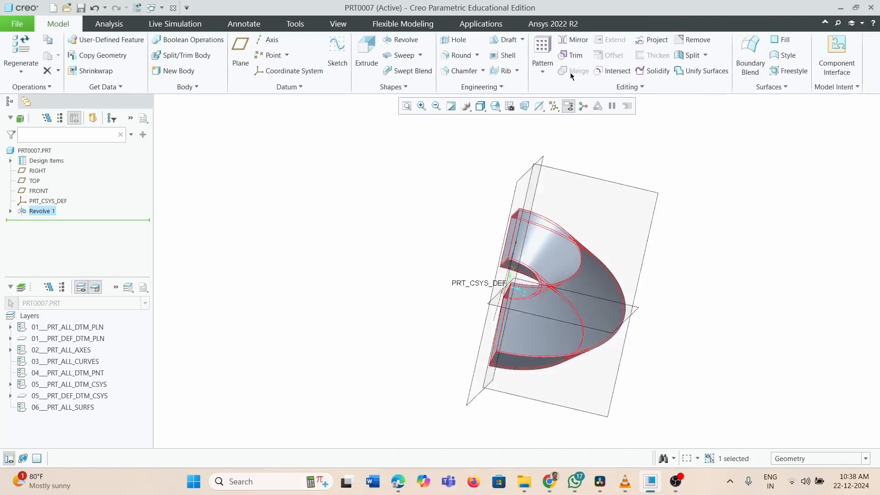
Close the current part and create a new solid part using the default template.
click(17, 24)
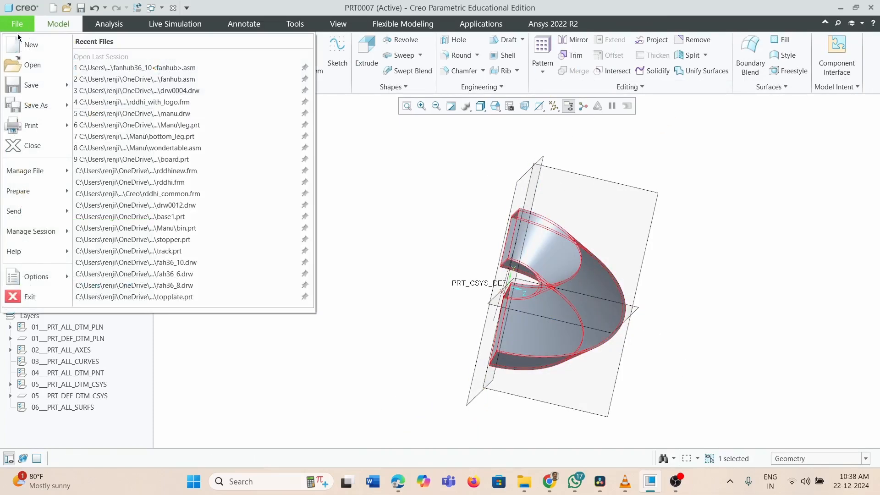
click(32, 145)
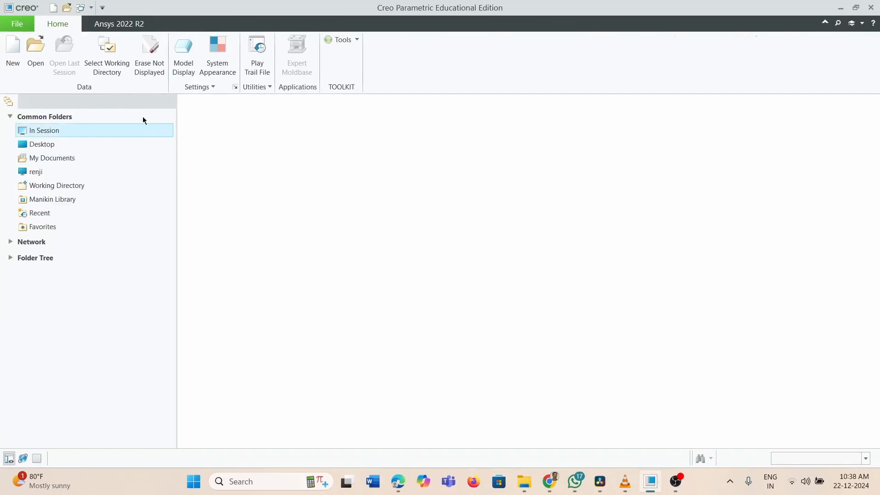
click(13, 59)
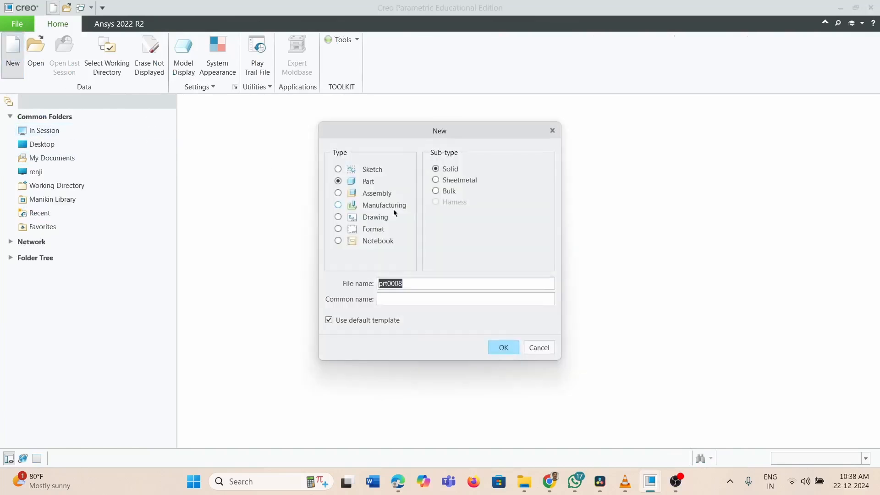
click(503, 347)
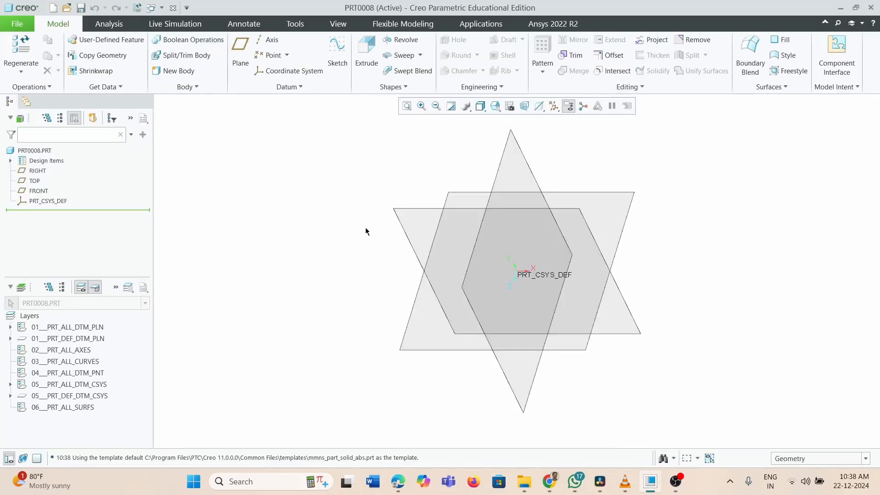
Sketch a circle about 144 mm in diameter on the FRONT plane, centred about 173 mm right of and 170 mm above the origin.
click(569, 209)
click(338, 57)
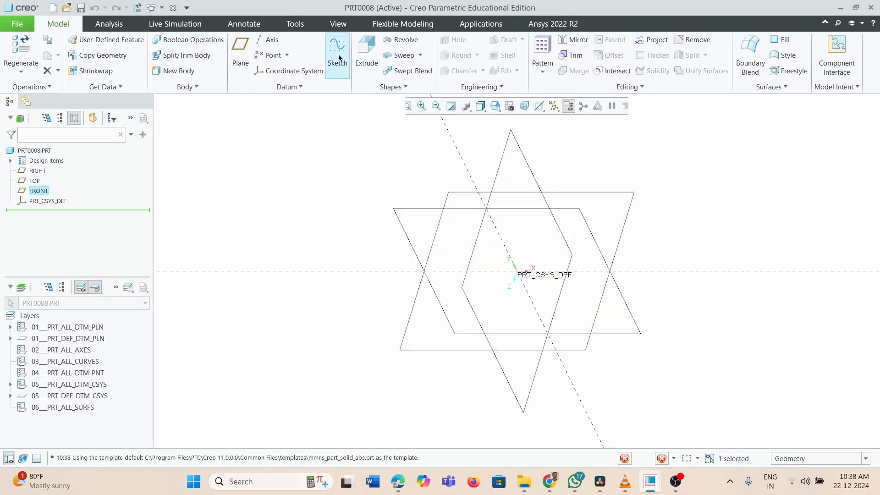
click(550, 111)
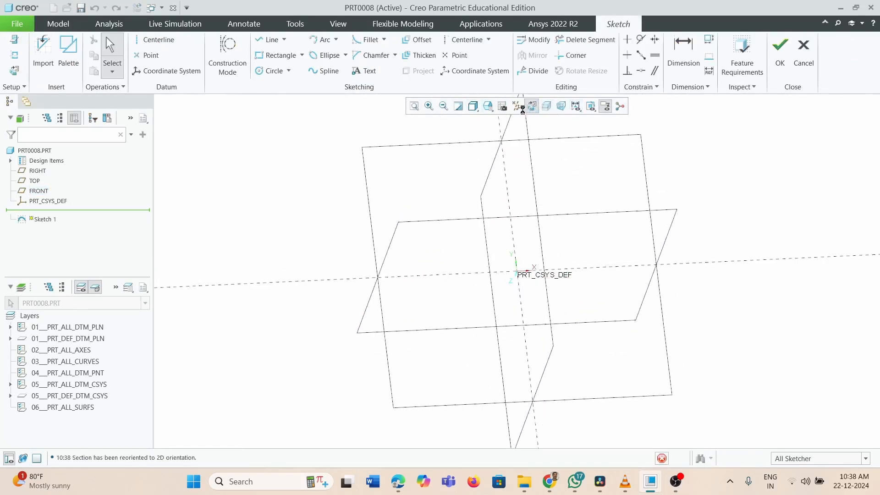
click(272, 72)
click(613, 176)
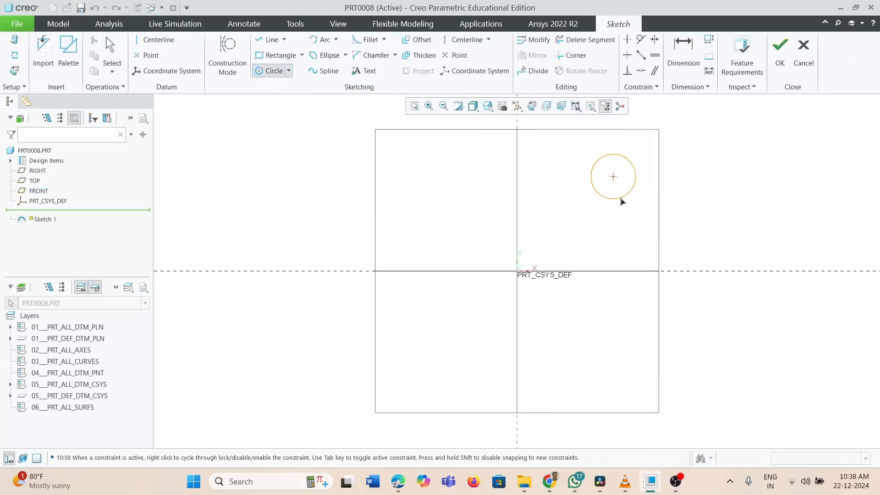
click(633, 214)
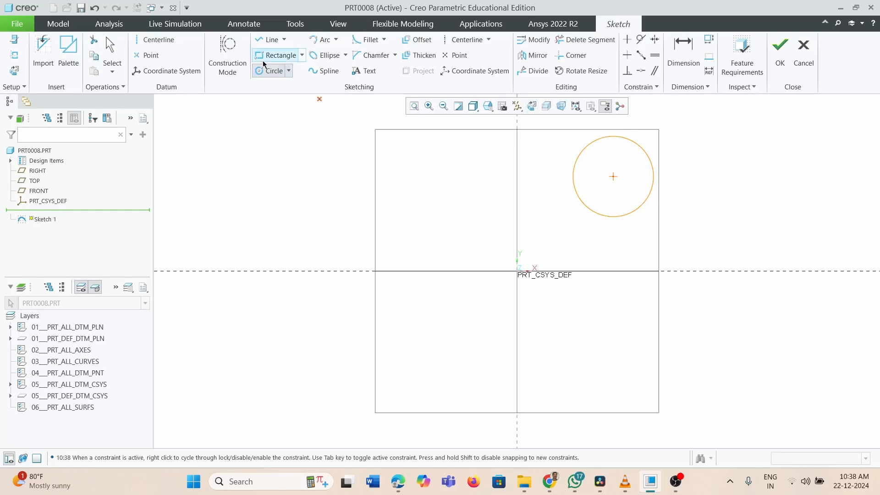
Draw a vertical datum centerline through the origin and designate it as the axis of revolution.
click(156, 40)
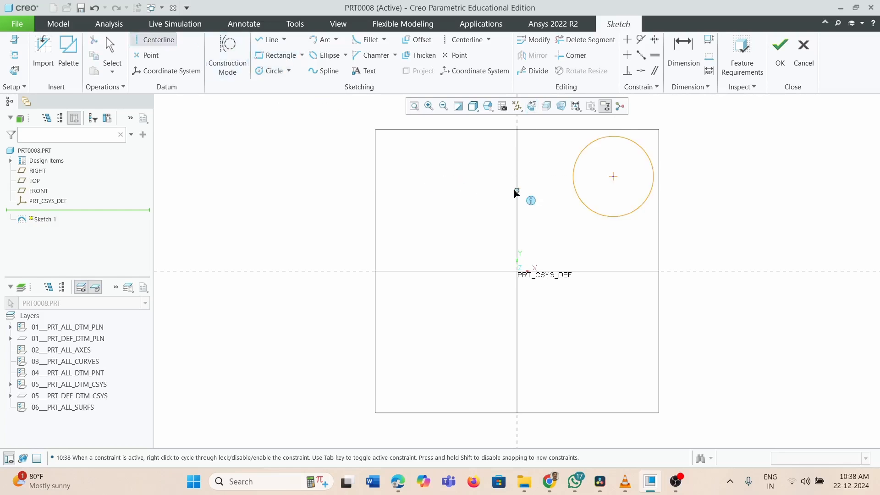
click(516, 192)
click(518, 243)
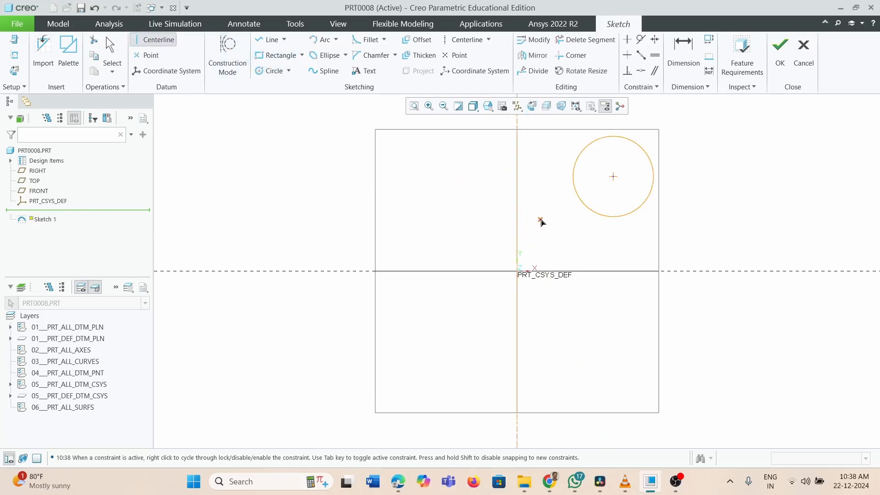
middle_click(542, 223)
right_click(519, 212)
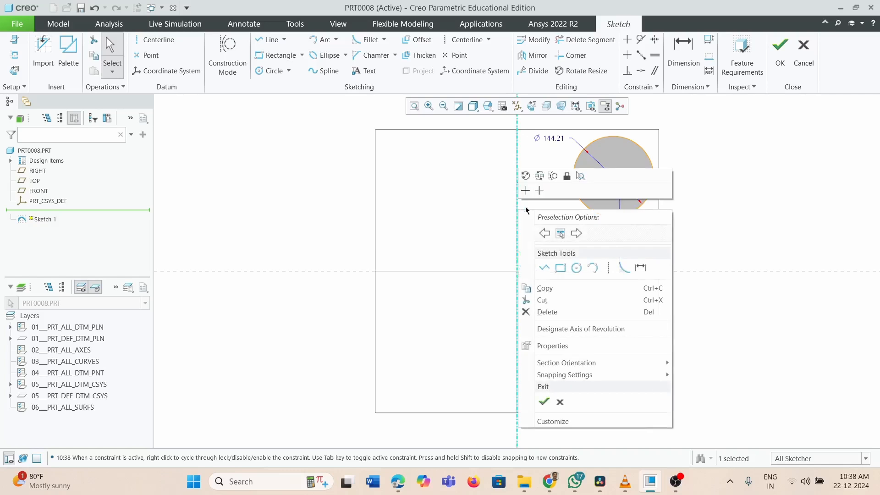
click(564, 329)
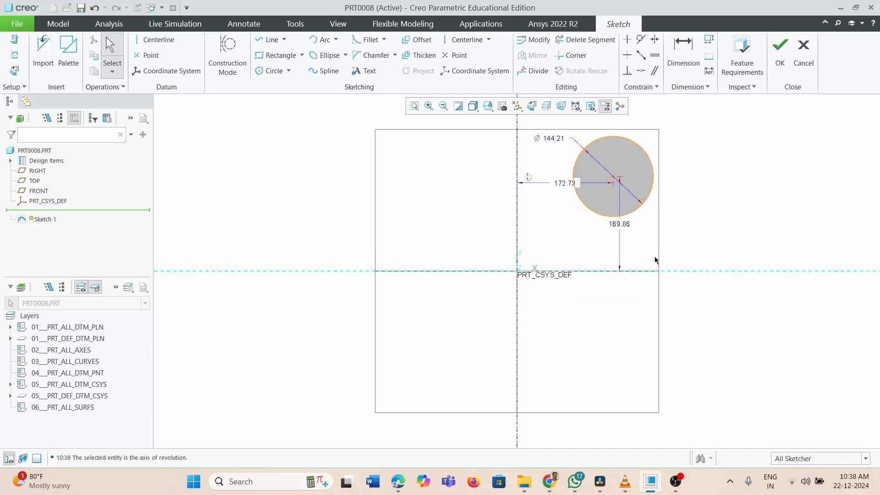
Finish the sketch and revolve the circle 360 degrees about its centerline as a solid ring.
click(777, 54)
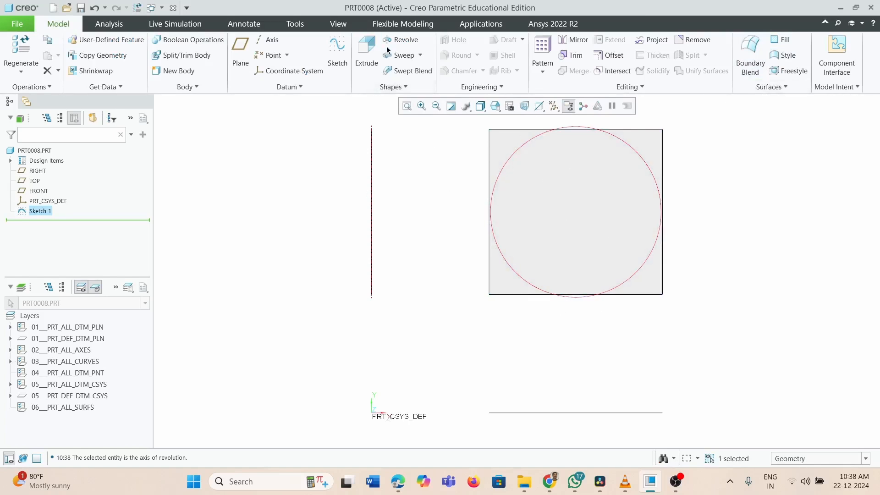
click(400, 39)
key(ctrl+d)
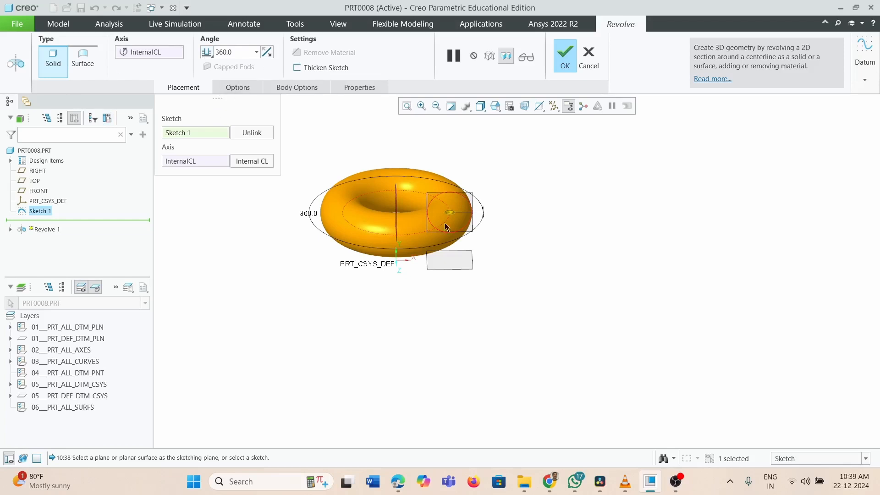
click(565, 55)
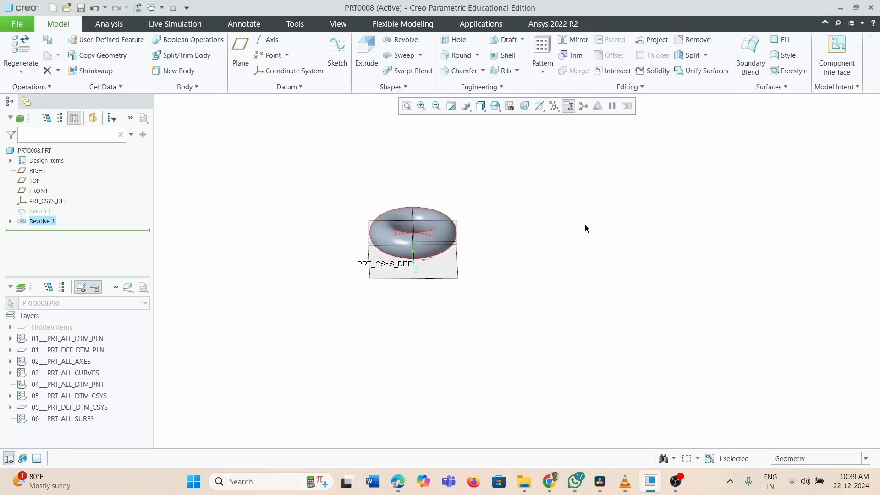